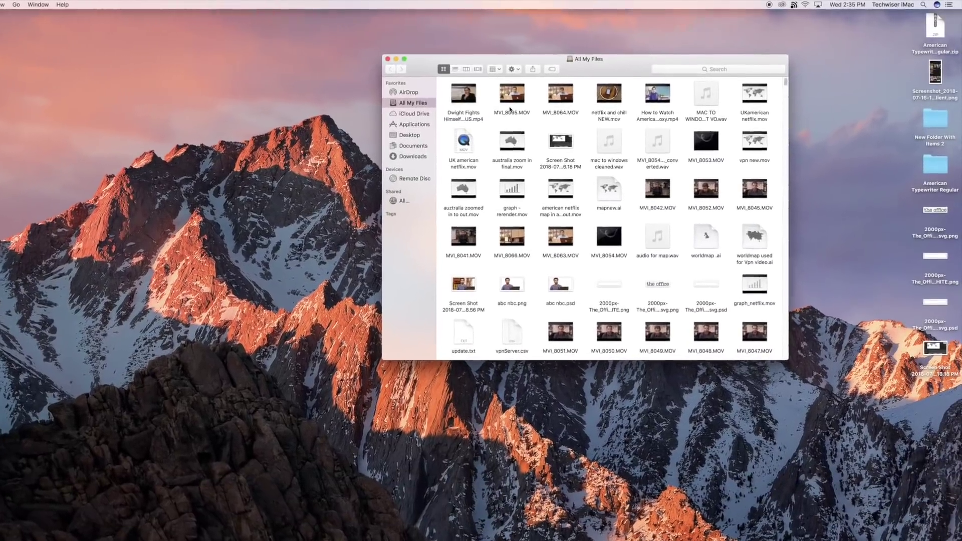
# Quick Look MVI_8065.MOV, then play netflix and chill NEW.mov in the preview.
pyautogui.click(526, 110)
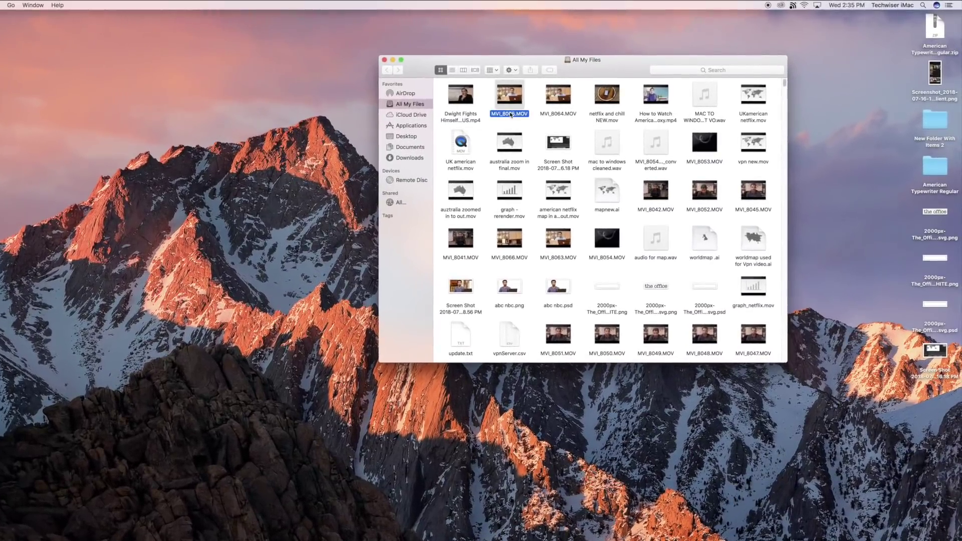
pyautogui.press('space')
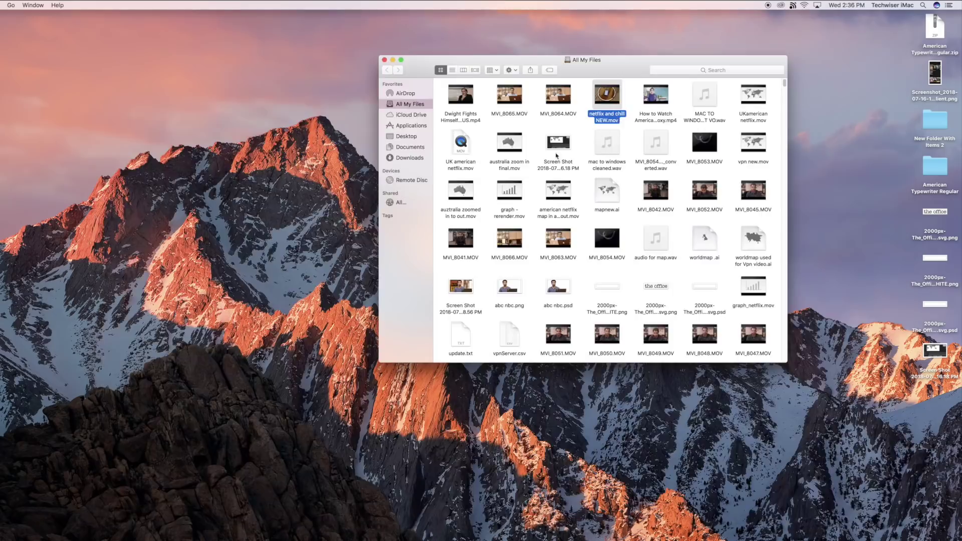
pyautogui.press('space')
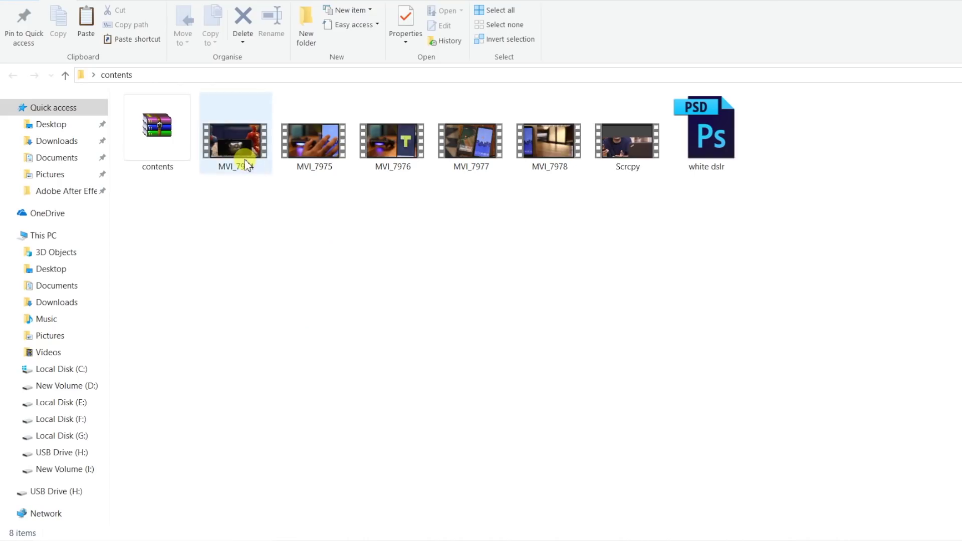
# QuickLook the MVI_7974 video, then the Scrcpy video, jumping ahead to 00:21.
pyautogui.click(245, 159)
pyautogui.press('space')
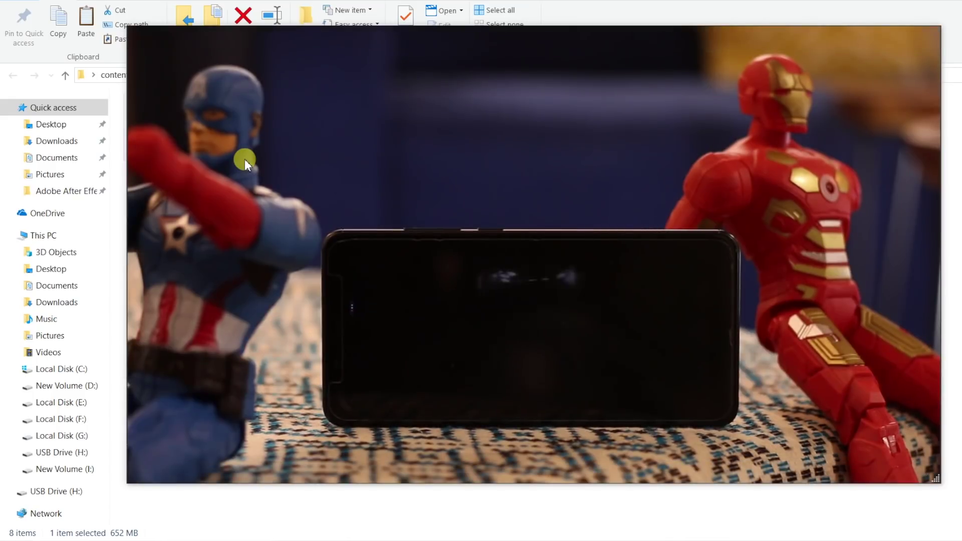
pyautogui.press('space')
pyautogui.click(608, 162)
pyautogui.press('space')
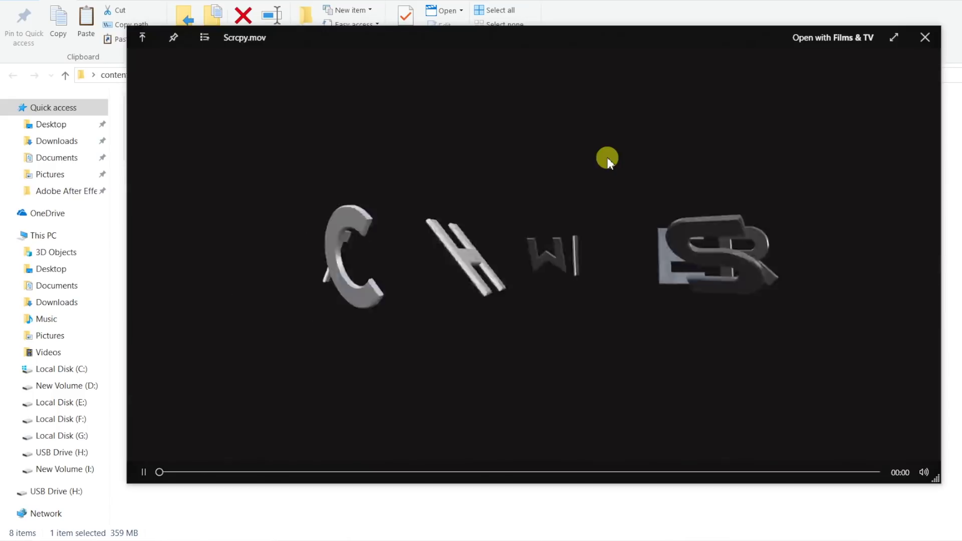
pyautogui.click(233, 472)
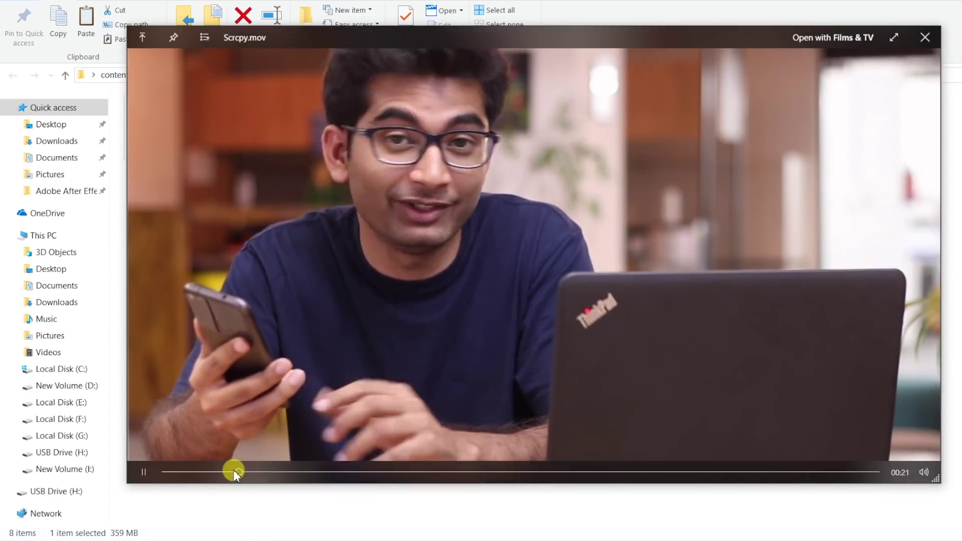
pyautogui.press('space')
# Preview the contents archive, then the white dslr.psd camera image.
pyautogui.press('Home')
pyautogui.press('space')
pyautogui.press('space')
pyautogui.click(714, 142)
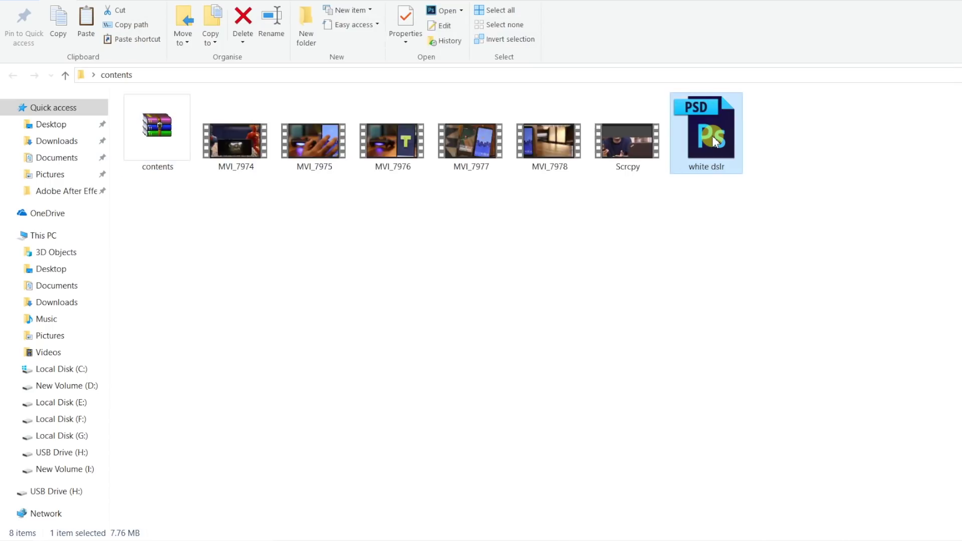
pyautogui.press('space')
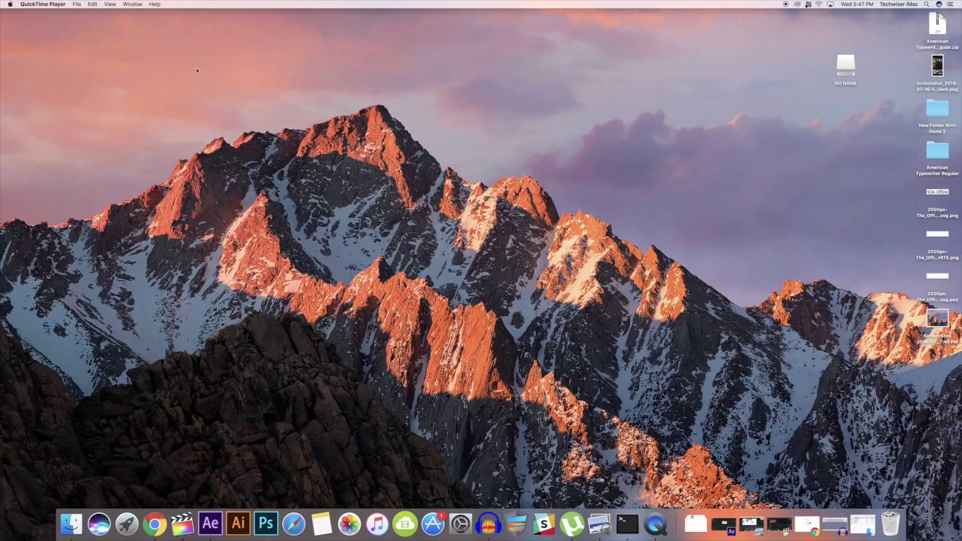
# Capture a window screenshot of the desktop, view it, then paste it into Paint.
pyautogui.click(201, 92)
pyautogui.press('space')
pyautogui.click(620, 169)
pyautogui.doubleClick(937, 321)
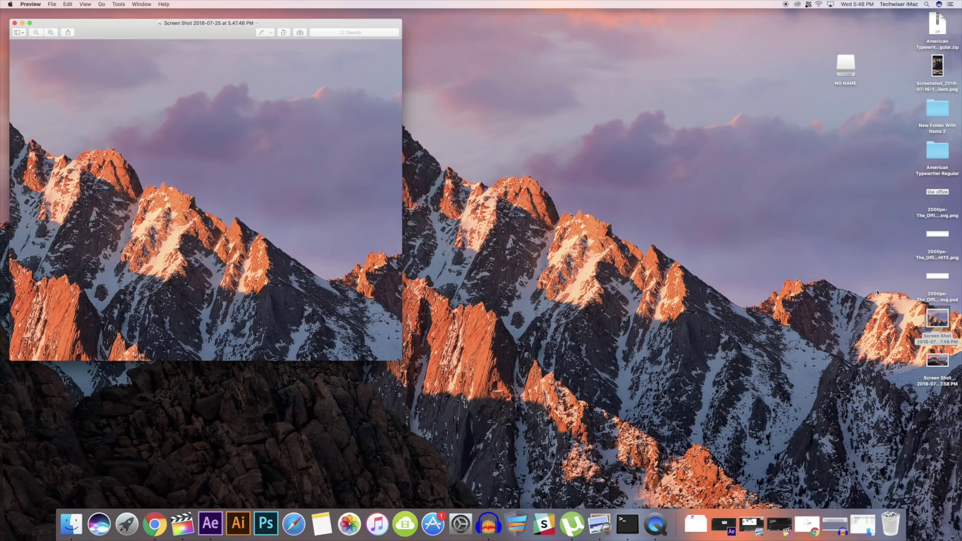
pyautogui.click(15, 23)
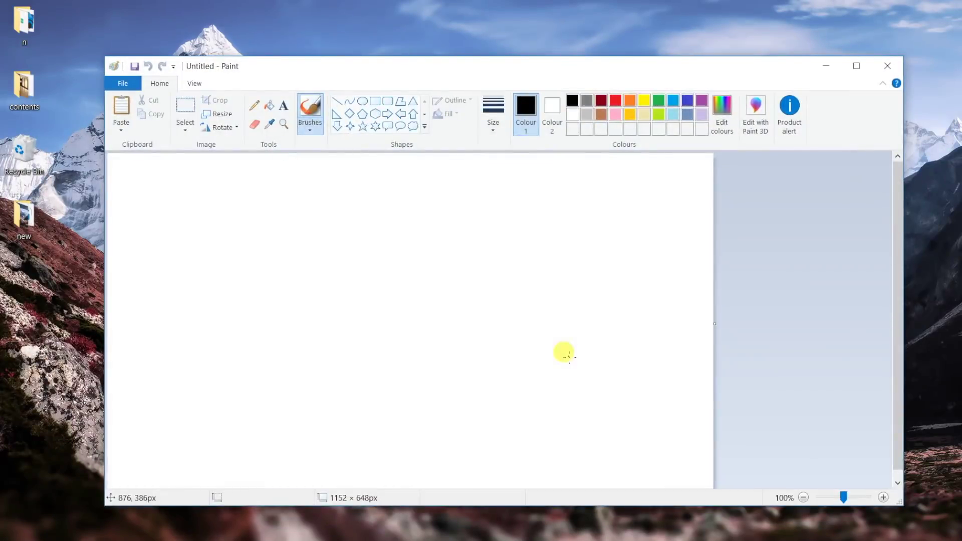
pyautogui.hotkey('ctrl', 'v')
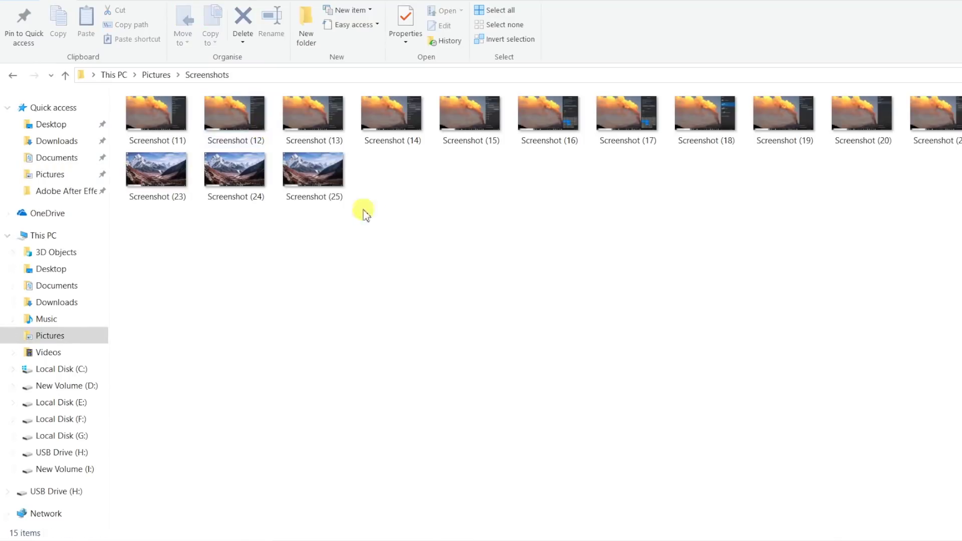
# View Screenshot (25) full-screen, then capture a 986×681 region and save it as Screenshot_1.
pyautogui.click(337, 200)
pyautogui.doubleClick(337, 200)
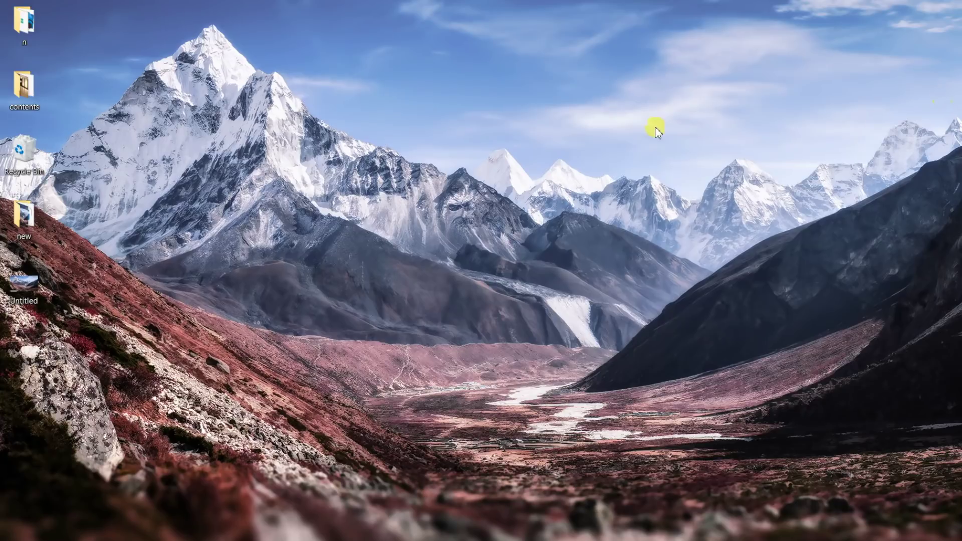
pyautogui.press('F1')
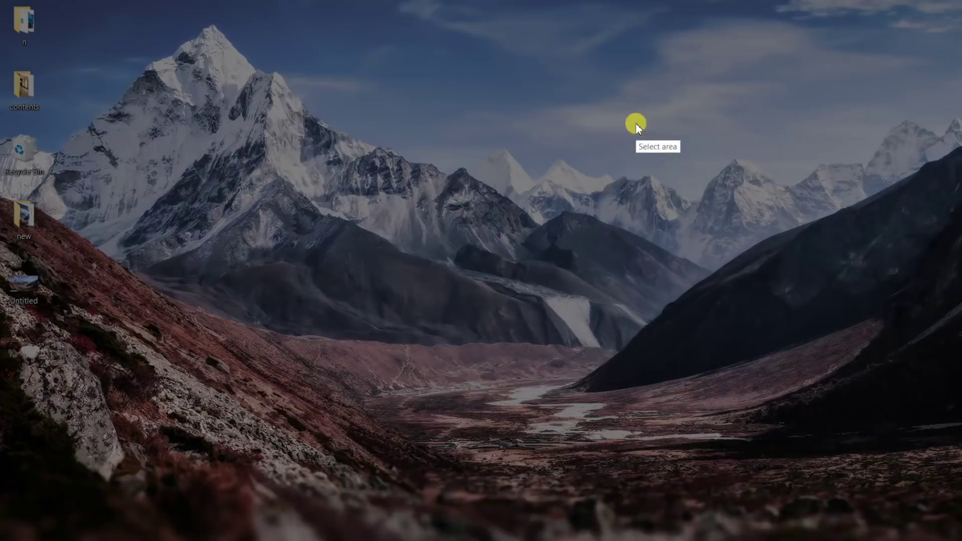
pyautogui.moveTo(249, 92)
pyautogui.mouseDown()
pyautogui.moveTo(750, 398)
pyautogui.moveTo(765, 447)
pyautogui.mouseUp()
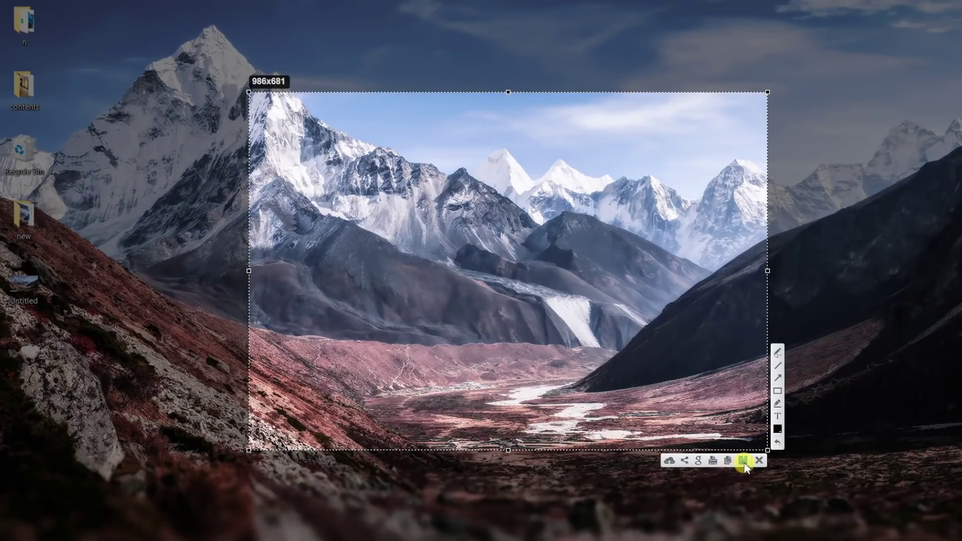
pyautogui.click(743, 460)
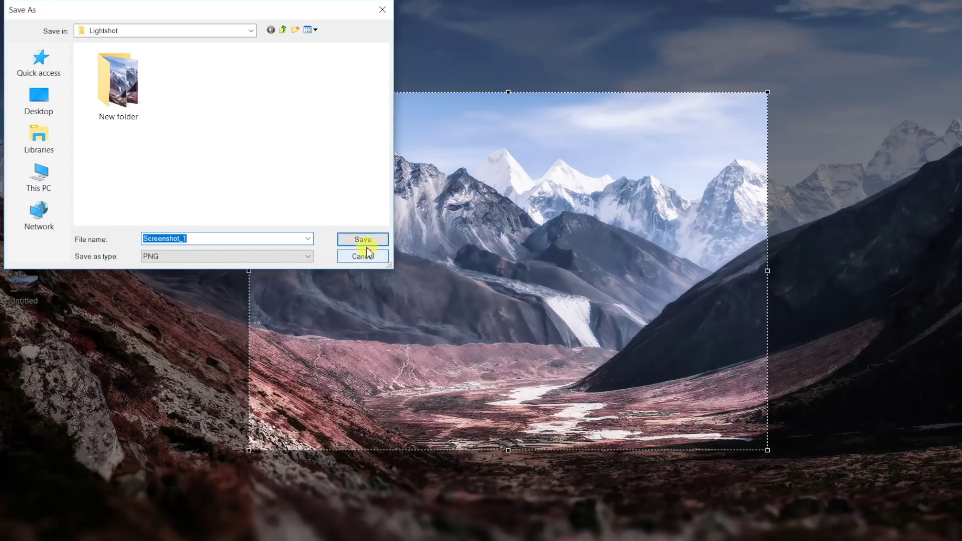
pyautogui.click(364, 240)
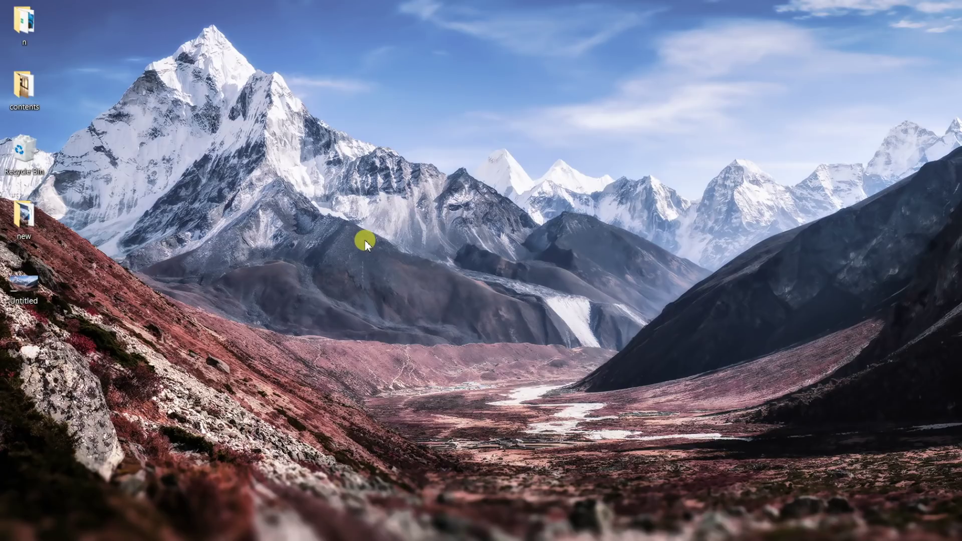
# Capture an 886×716 region and draw a black rectangle around the central mountains.
pyautogui.press('Print')
pyautogui.moveTo(304, 97); pyautogui.dragTo(770, 473)
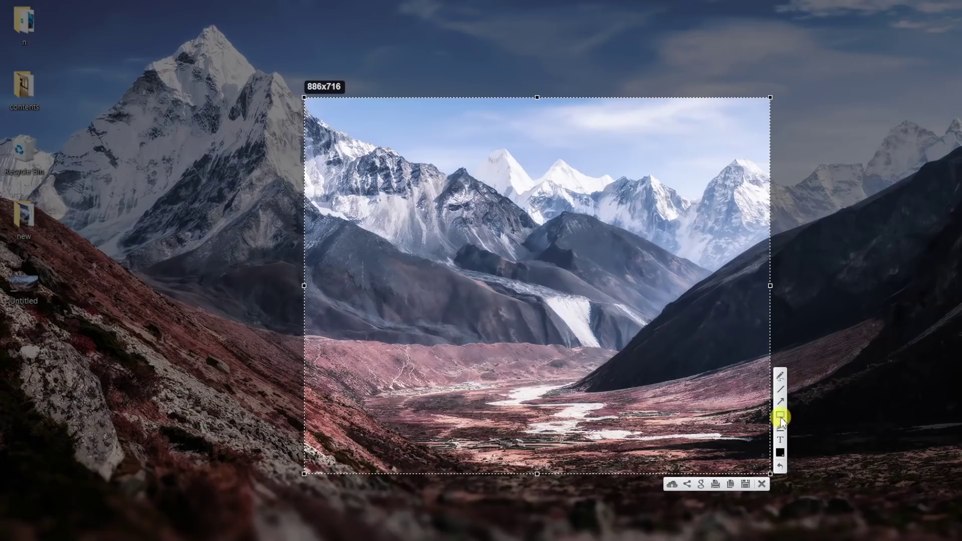
pyautogui.moveTo(362, 177)
pyautogui.mouseDown()
pyautogui.moveTo(690, 364)
pyautogui.moveTo(675, 386)
pyautogui.mouseUp()
pyautogui.click(780, 401)
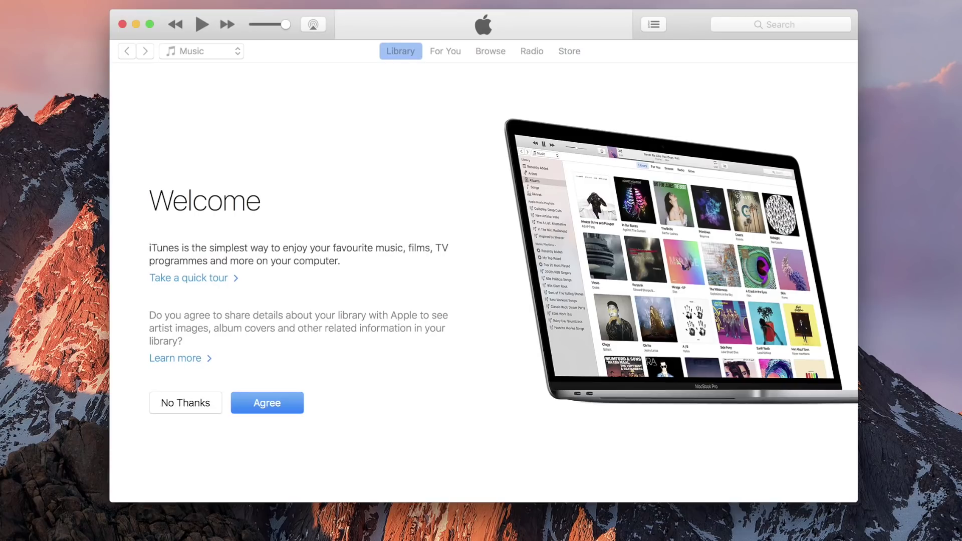
# Launch System Preferences from Spotlight, then calculate 700*65 to get 45,500.
pyautogui.press('super+space')
pyautogui.write('set')
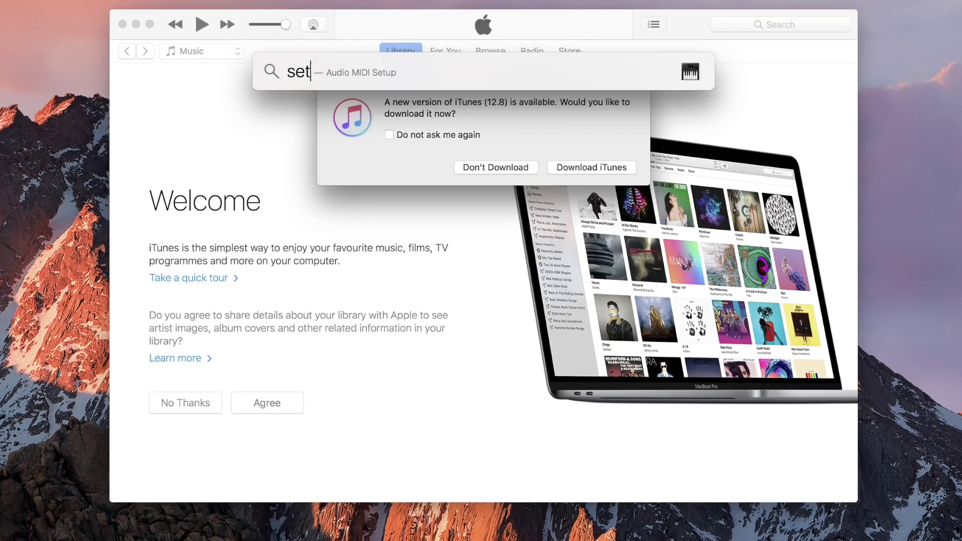
pyautogui.write('tings')
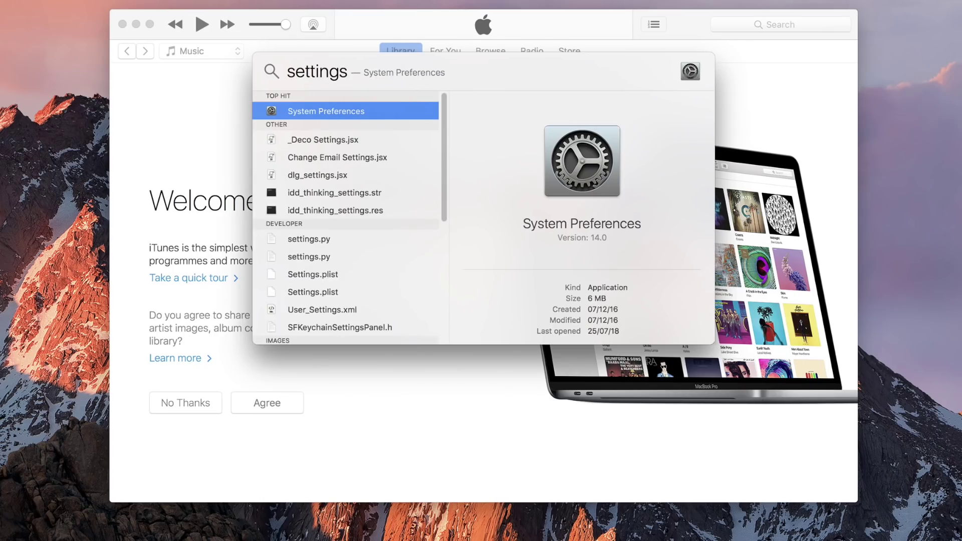
pyautogui.press('Return')
pyautogui.press('super+space')
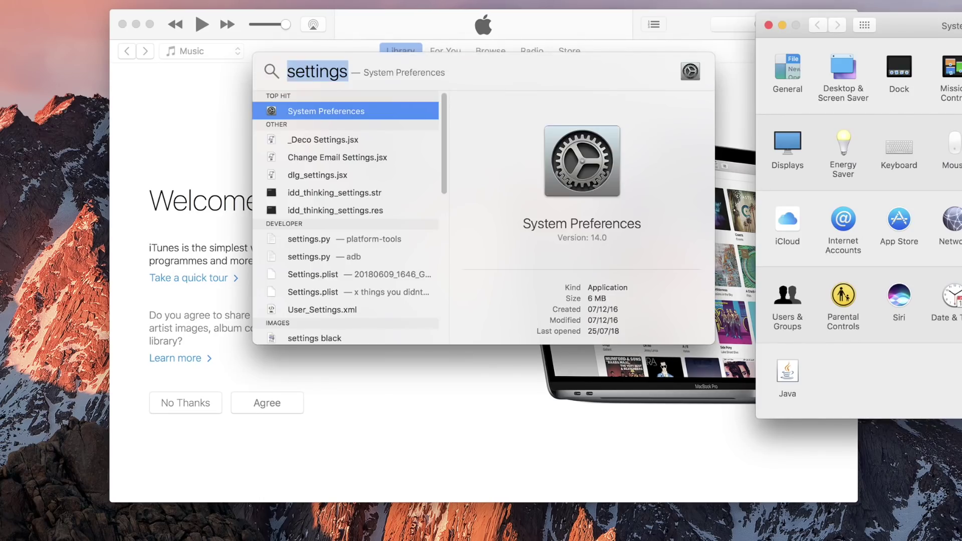
pyautogui.write('700*65')
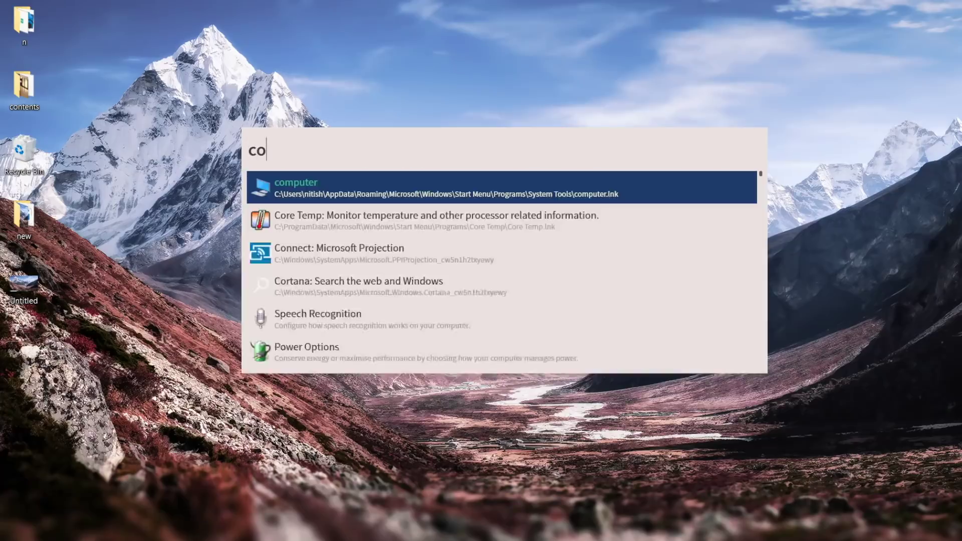
# Launch Control Panel from Wox, then open the Contents folder.
pyautogui.write('ntrol')
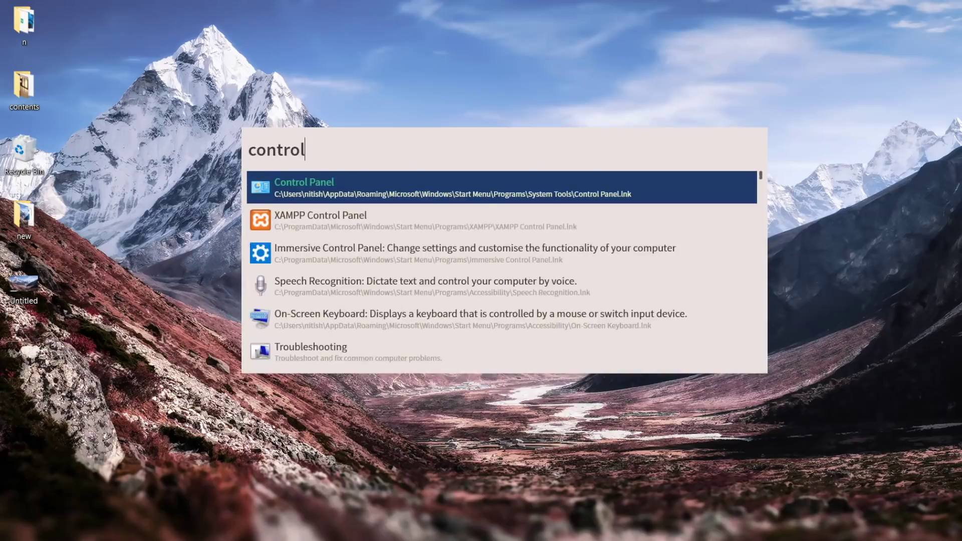
pyautogui.press('Return')
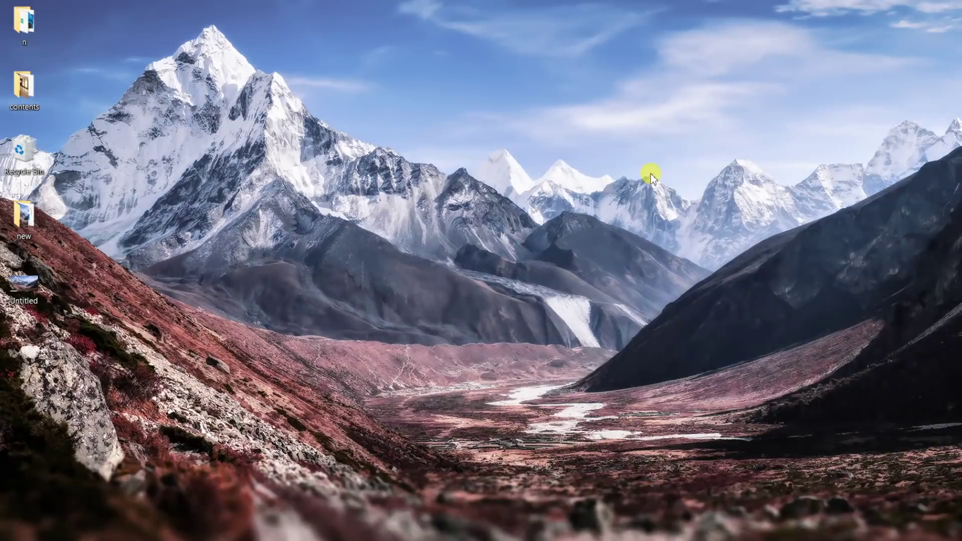
pyautogui.hotkey('alt', 'space')
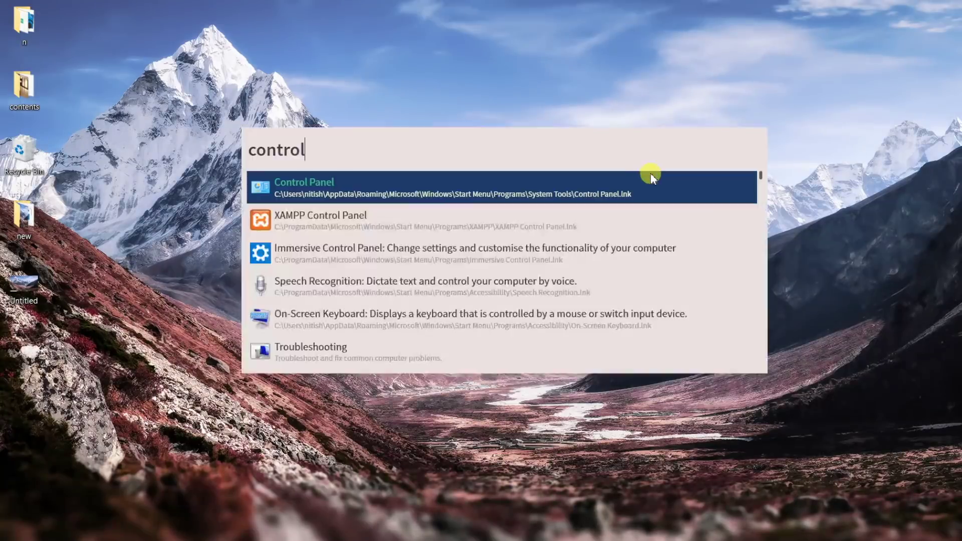
pyautogui.press('BackSpace')
pyautogui.press('BackSpace')
pyautogui.press('BackSpace')
pyautogui.press('BackSpace')
pyautogui.press('BackSpace')
pyautogui.press('BackSpace')
pyautogui.press('BackSpace')
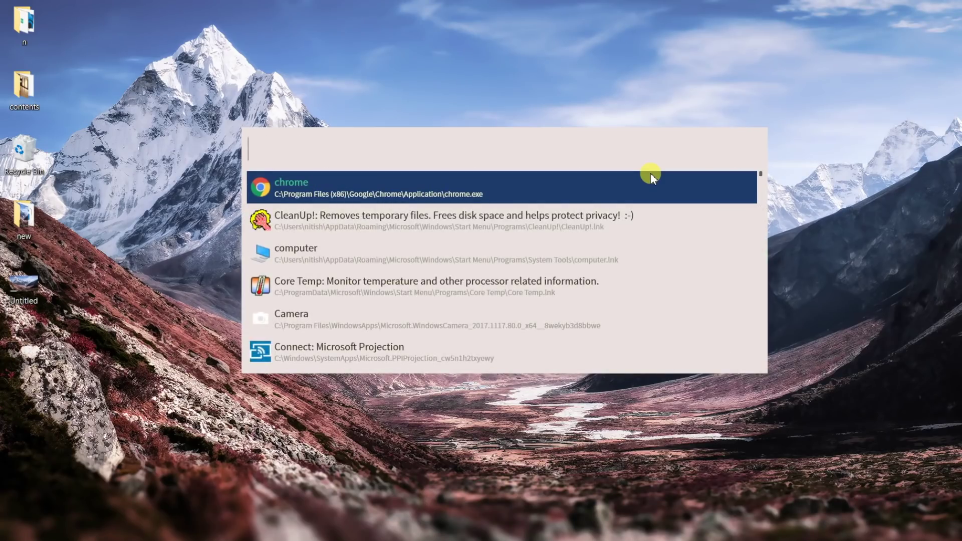
pyautogui.write('contents')
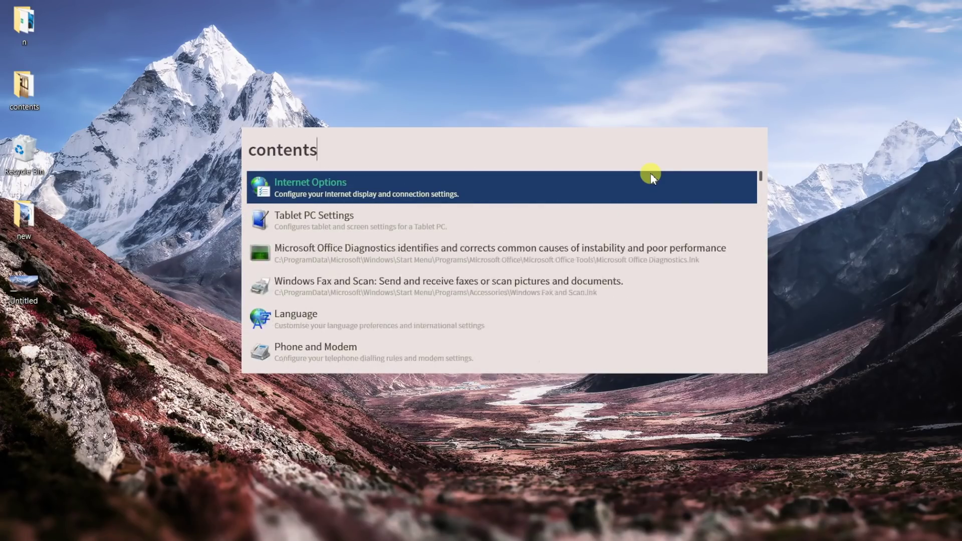
pyautogui.press('Down')
pyautogui.press('Down')
pyautogui.press('Down')
pyautogui.press('Down')
pyautogui.press('Down')
pyautogui.press('Down')
pyautogui.press('Down')
pyautogui.press('Down')
pyautogui.press('Down')
pyautogui.press('Down')
pyautogui.press('Down')
pyautogui.press('Down')
pyautogui.press('Down')
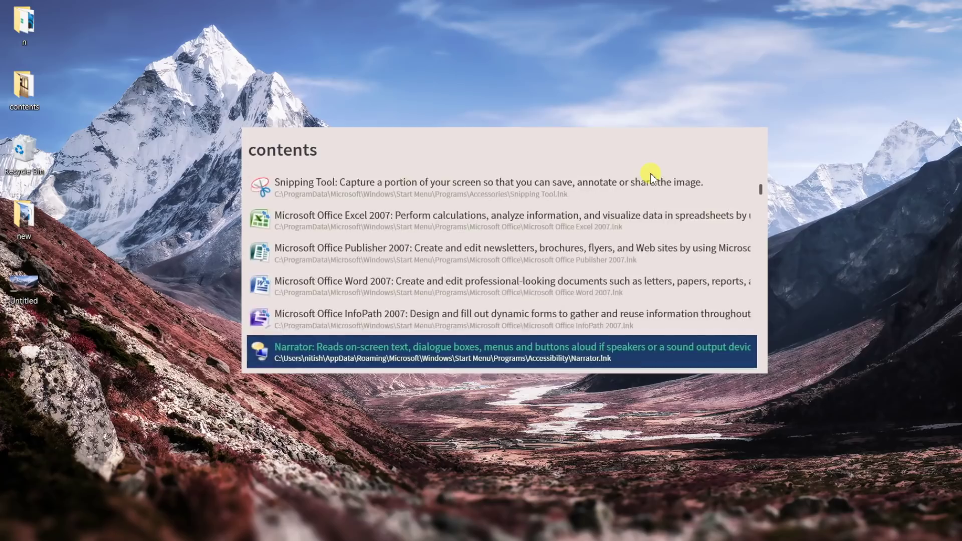
pyautogui.press('Return')
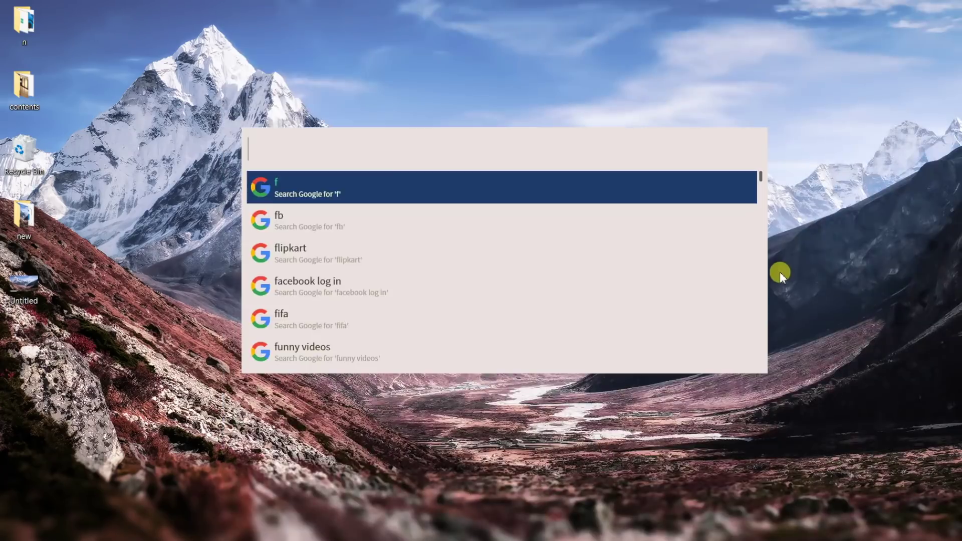
# Check the Delhi weather forecast, then show Google suggestions for 'techwiser'.
pyautogui.write('foreca')
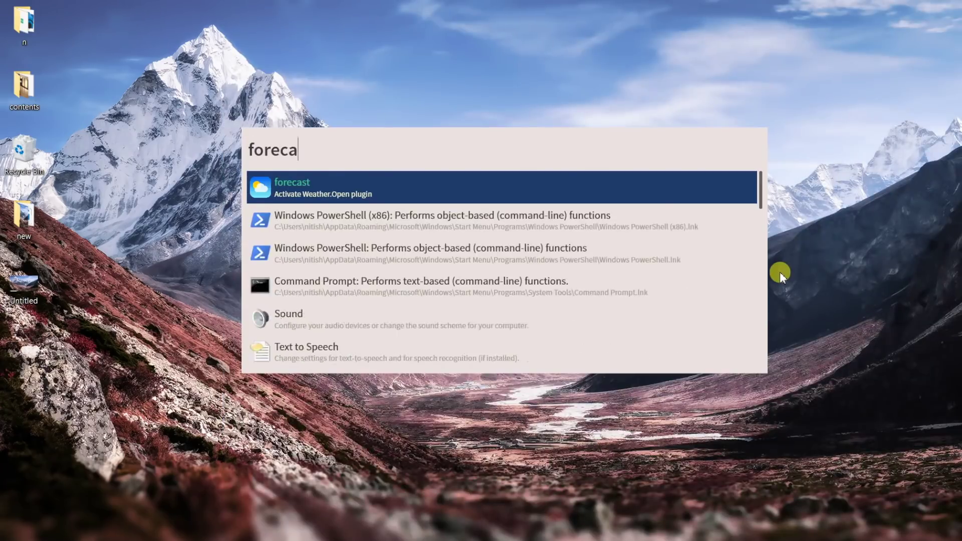
pyautogui.write('st delhi')
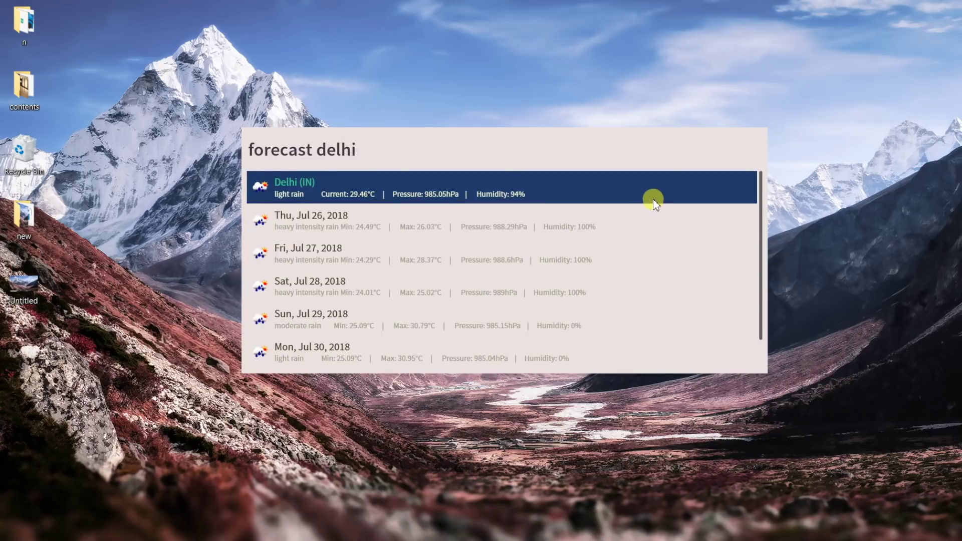
pyautogui.hotkey('ctrl', 'a')
pyautogui.press('BackSpace')
pyautogui.write('techwiser')
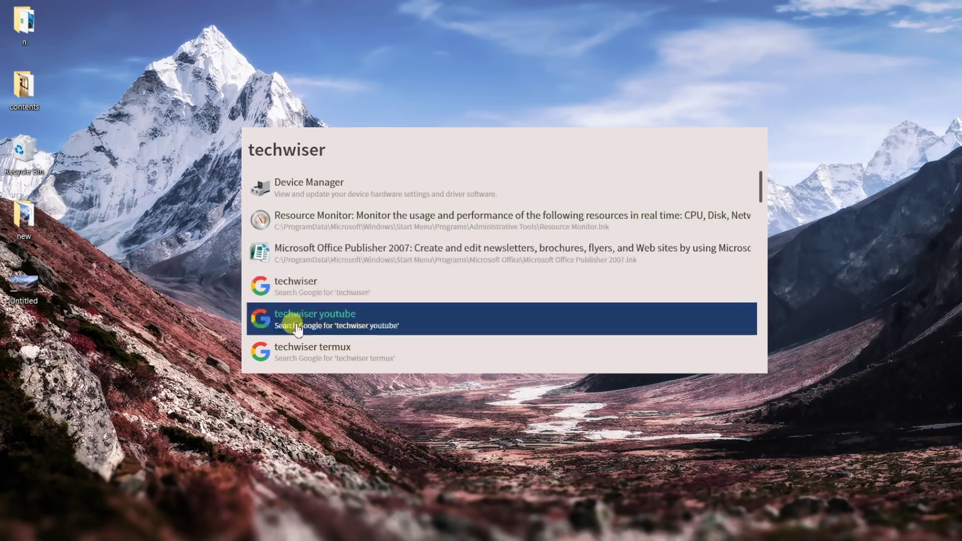
# Google-search techwiser, then preview the Gray, Dark and BlurWhite themes in Wox settings.
pyautogui.click(313, 300)
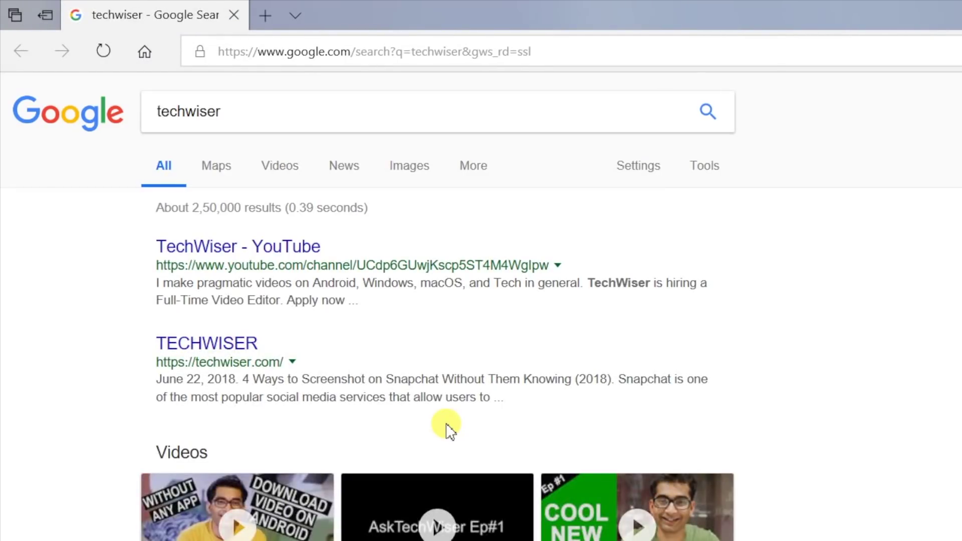
pyautogui.scroll(-10, 449, 428)
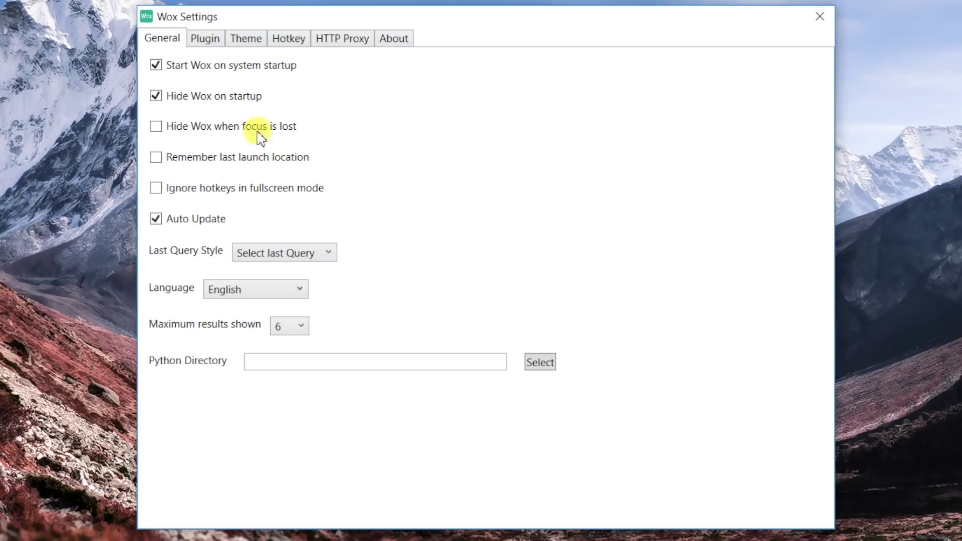
pyautogui.click(244, 39)
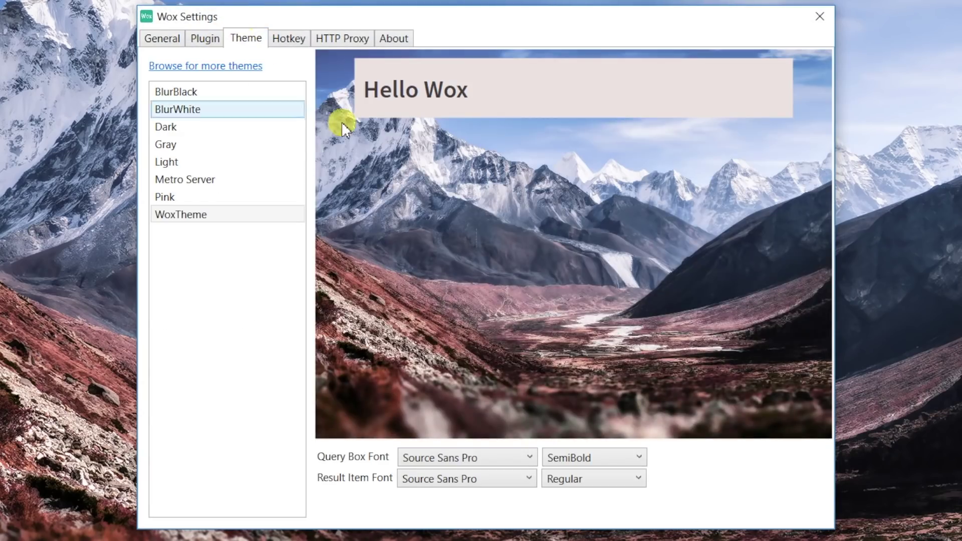
pyautogui.click(223, 145)
pyautogui.click(224, 127)
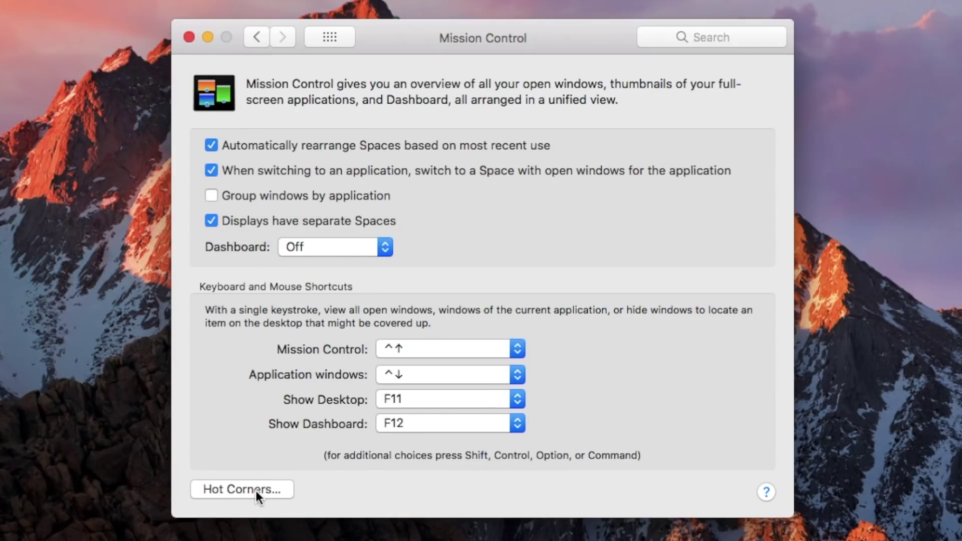
pyautogui.click(255, 491)
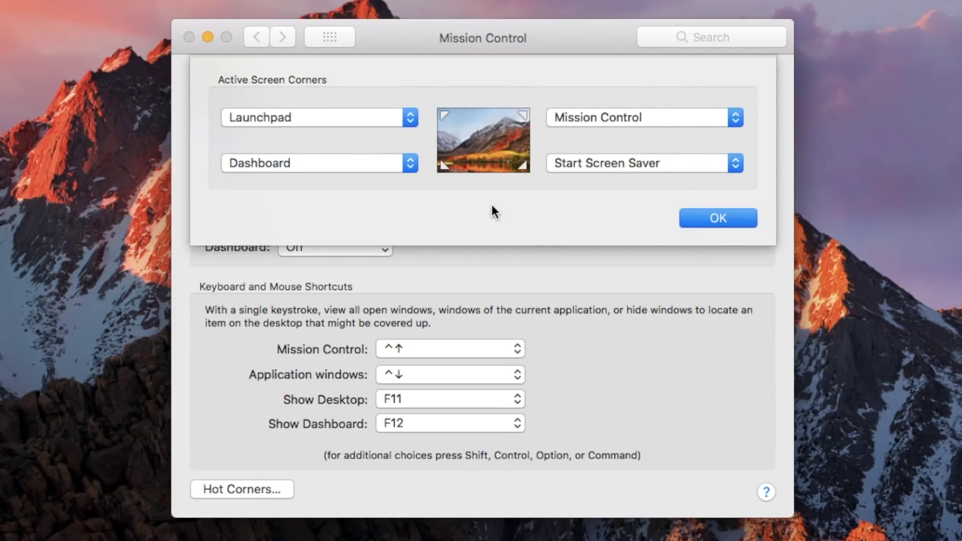
pyautogui.click(581, 165)
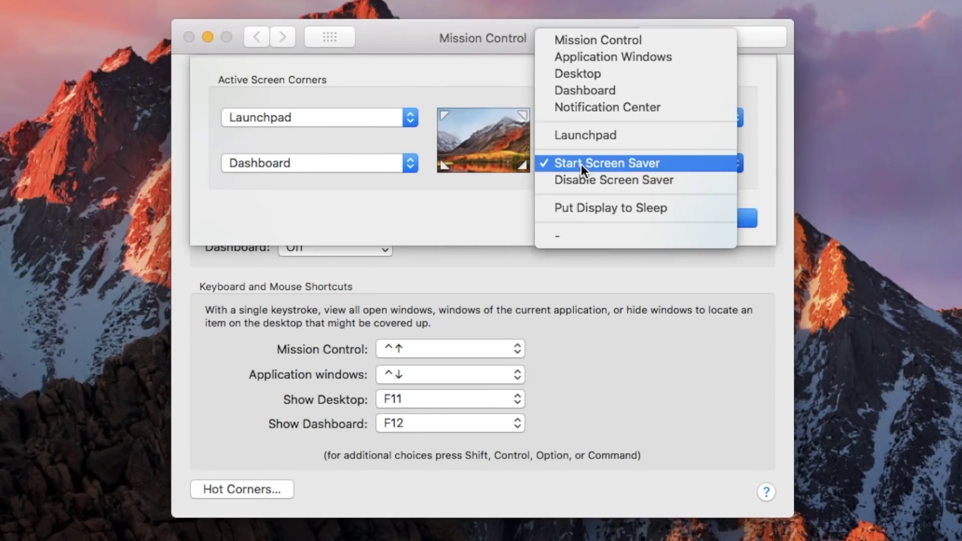
pyautogui.click(608, 164)
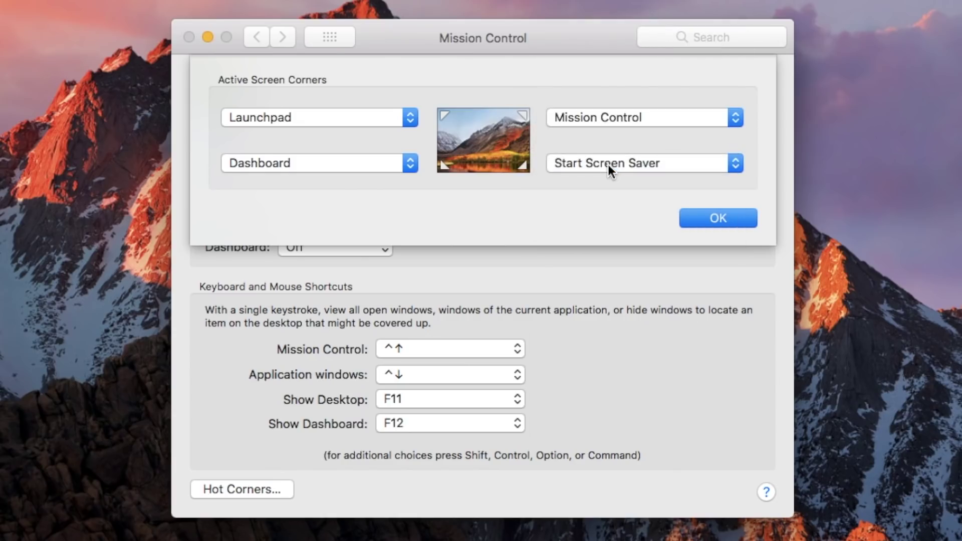
pyautogui.click(703, 218)
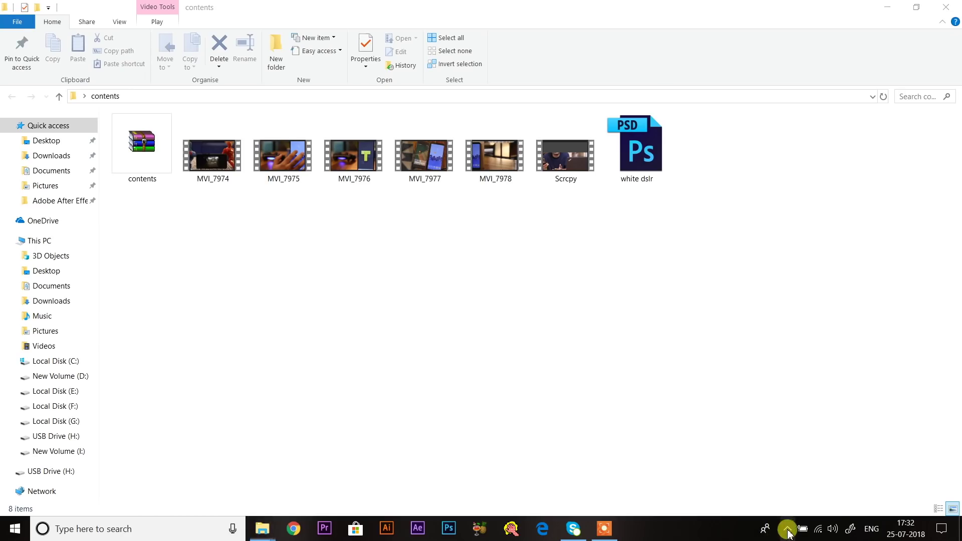
# Set the top-left hot corner to Action Center from the WinXCorners tray icon.
pyautogui.click(788, 527)
pyautogui.click(826, 500)
pyautogui.click(771, 374)
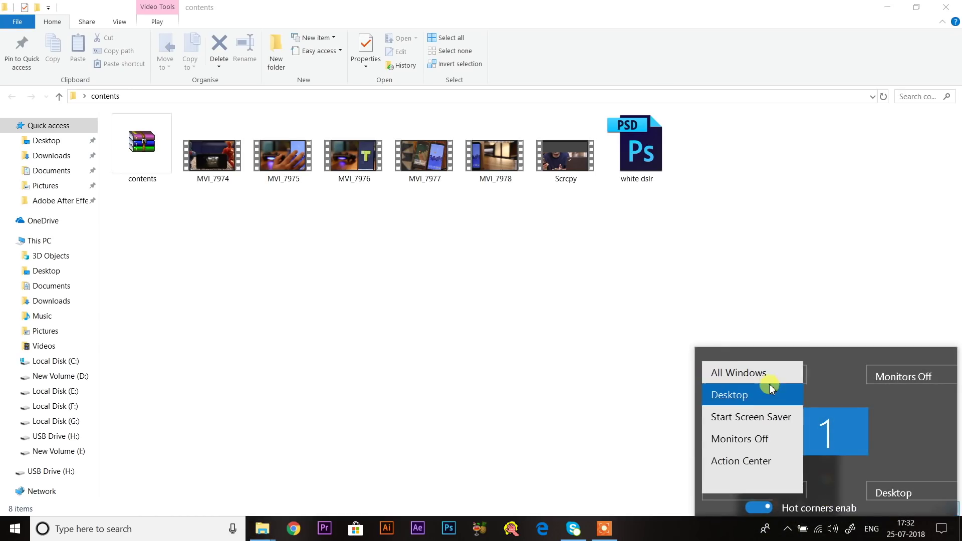
pyautogui.click(767, 460)
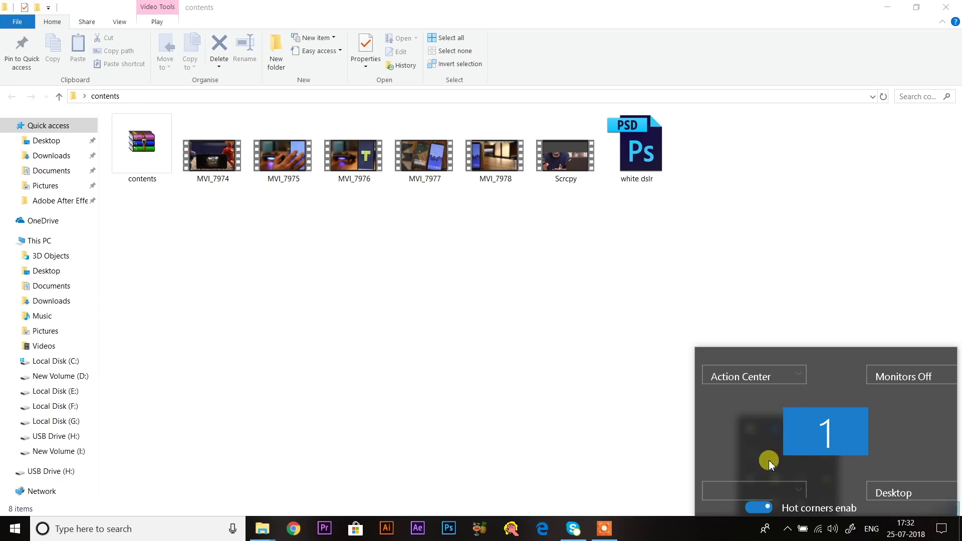
pyautogui.click(518, 296)
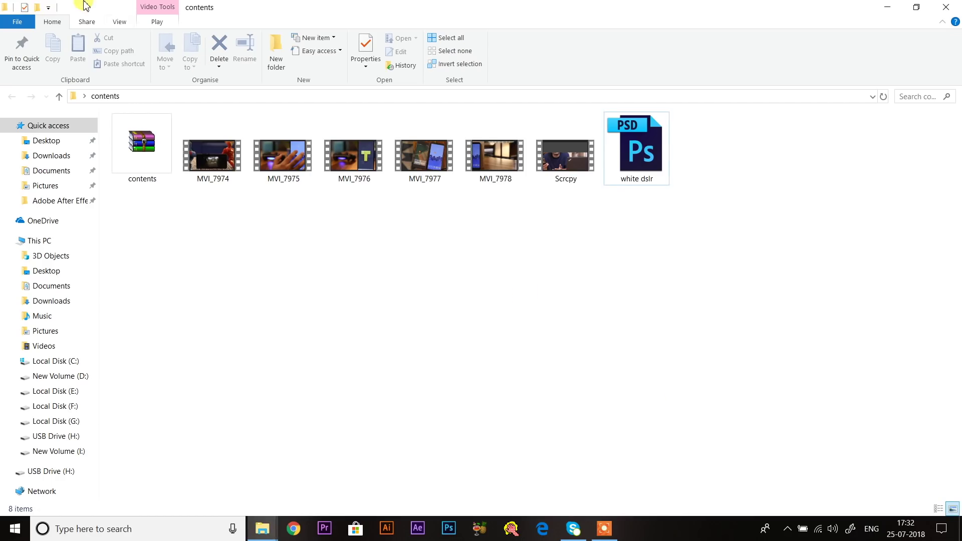